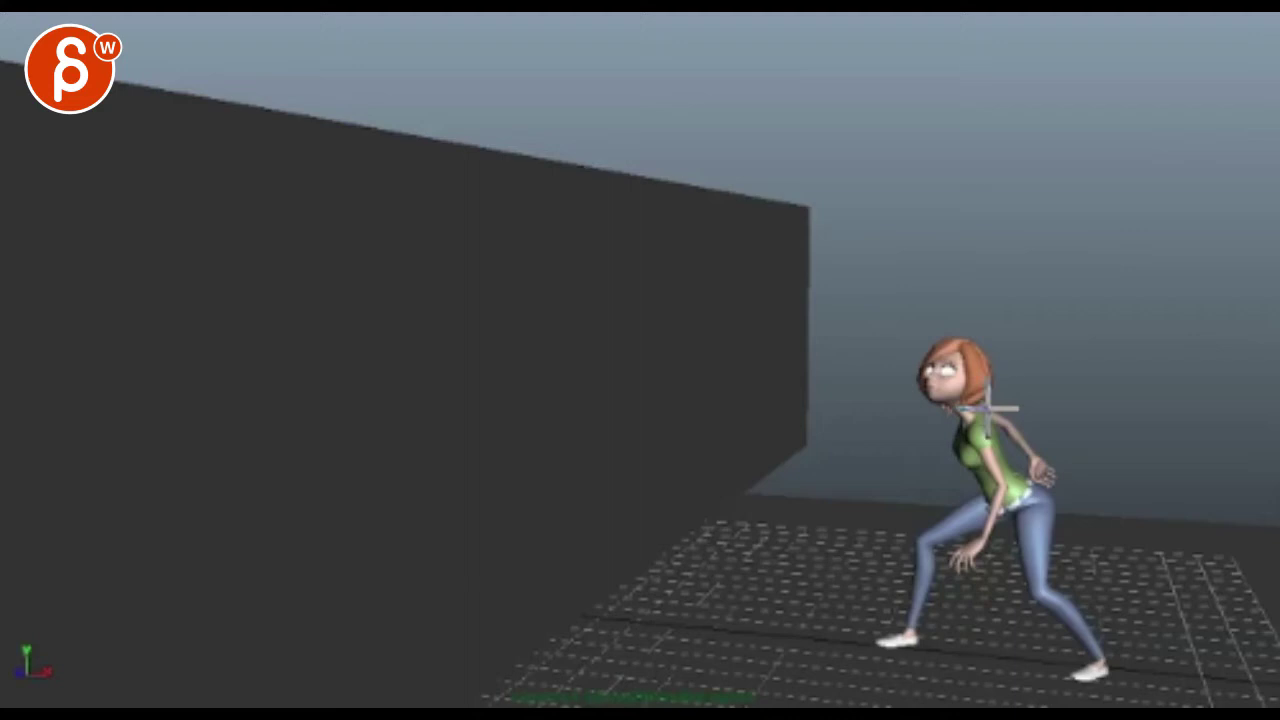
# Step: Sketch red notes over the crouch's shoulder, arm, torso, thigh and hip
pyautogui.moveTo(1015, 408); pyautogui.dragTo(1069, 443)
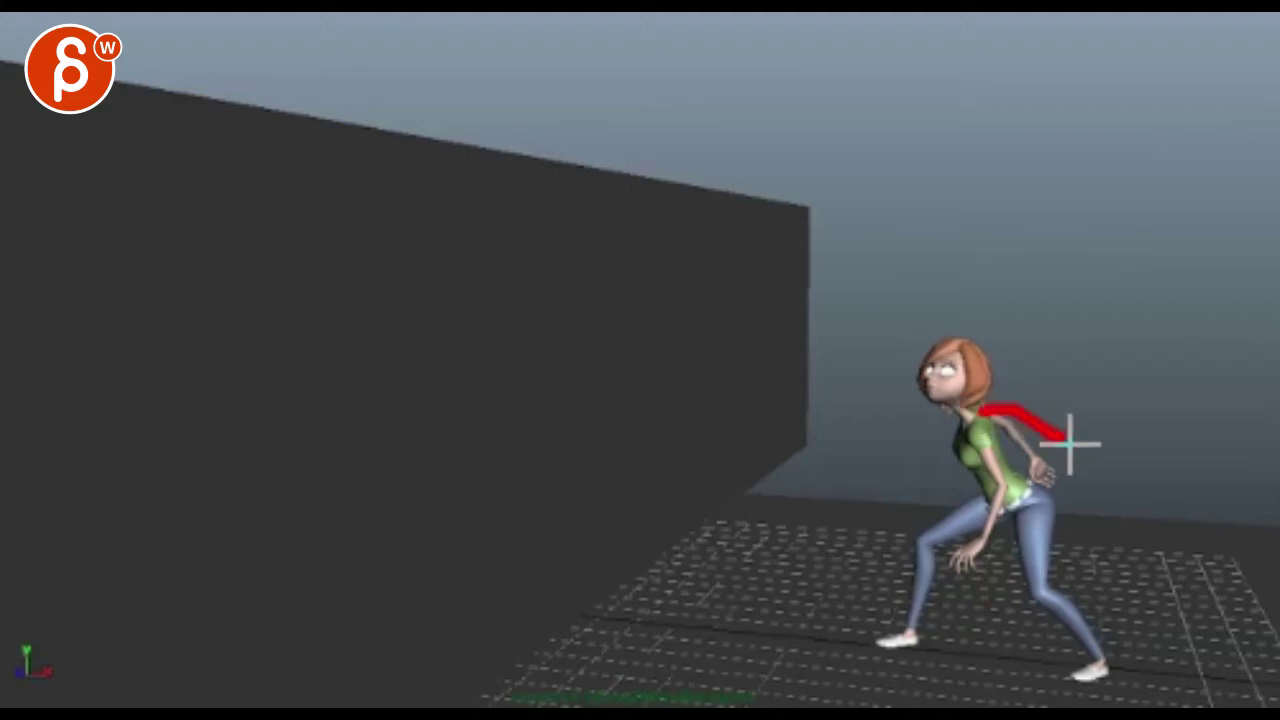
pyautogui.moveTo(975, 426)
pyautogui.mouseDown()
pyautogui.moveTo(997, 479)
pyautogui.moveTo(960, 562)
pyautogui.mouseUp()
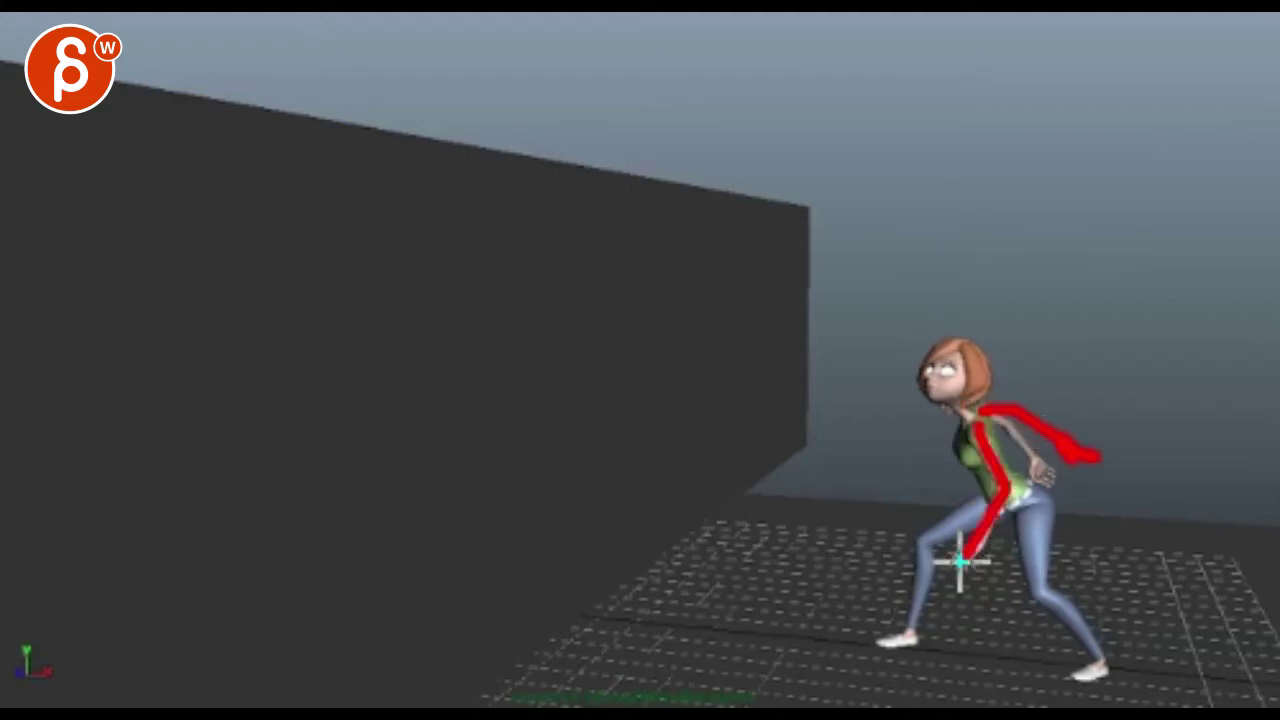
pyautogui.moveTo(988, 420)
pyautogui.mouseDown()
pyautogui.moveTo(971, 506)
pyautogui.moveTo(909, 543)
pyautogui.moveTo(1058, 514)
pyautogui.mouseUp()
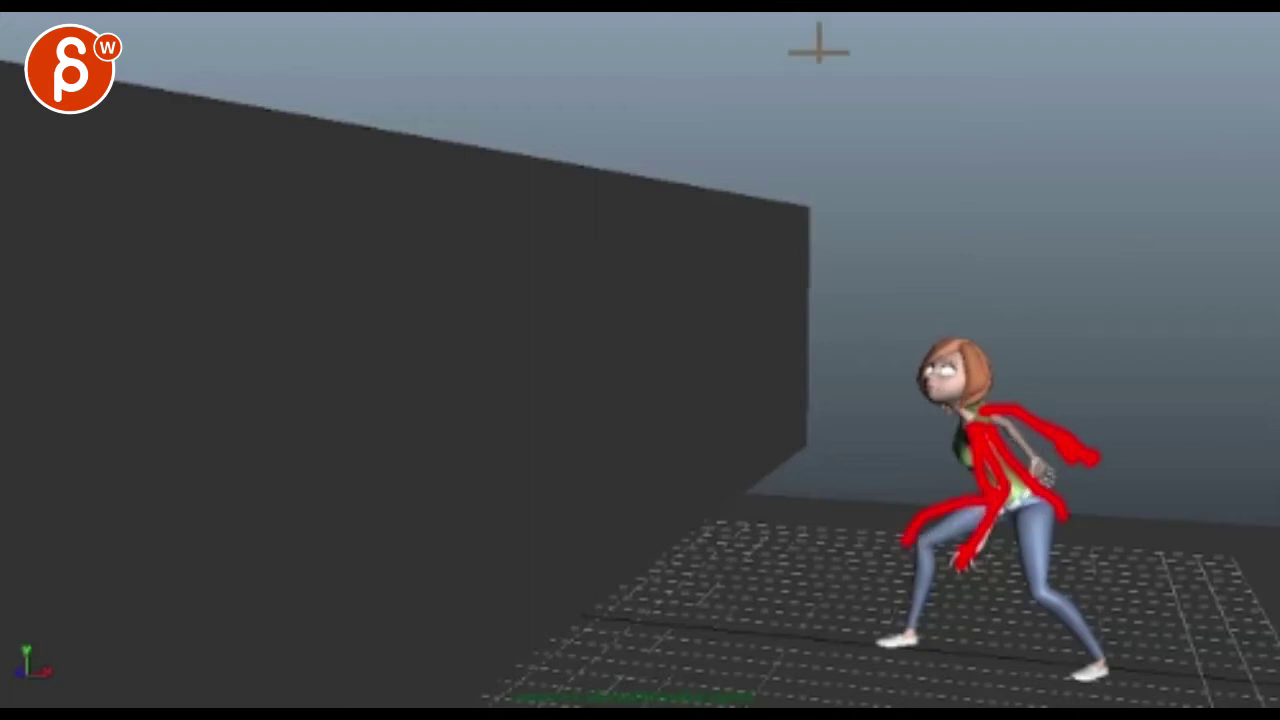
# Step: Clear the notes, then draw a red line of action through the body with a second curve from the hip
pyautogui.press('Escape')
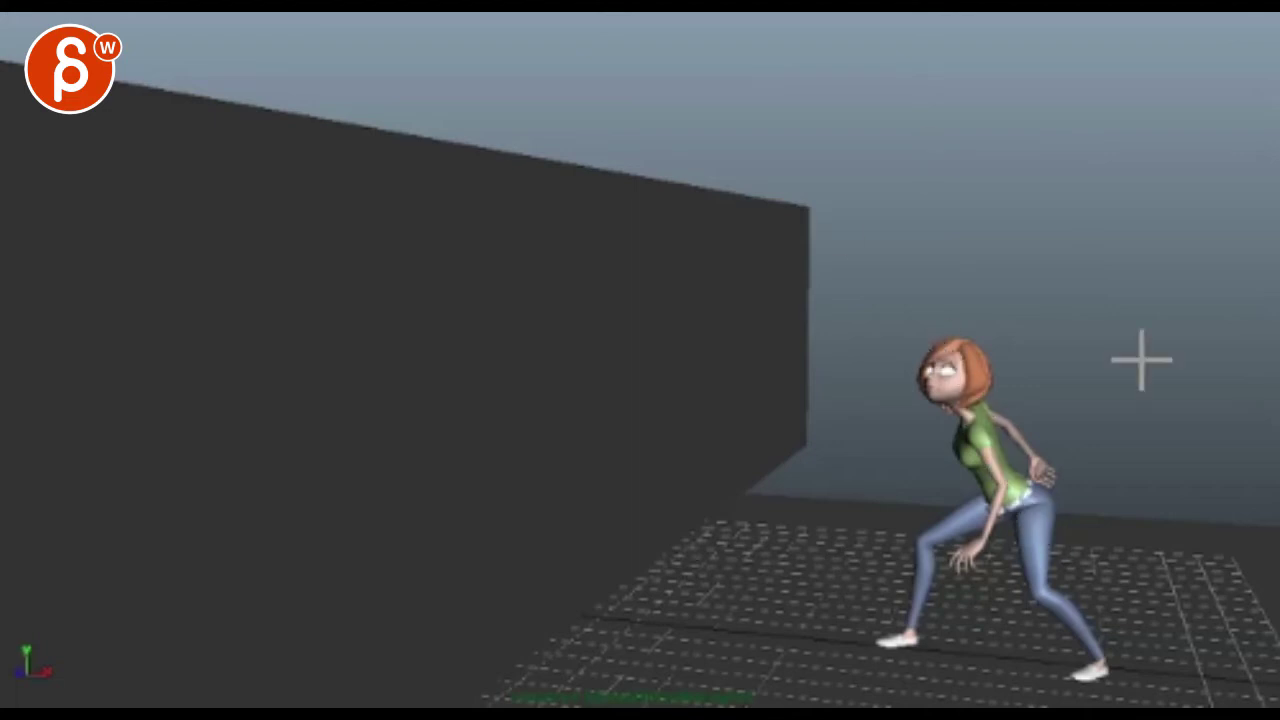
pyautogui.moveTo(930, 326); pyautogui.dragTo(1046, 532)
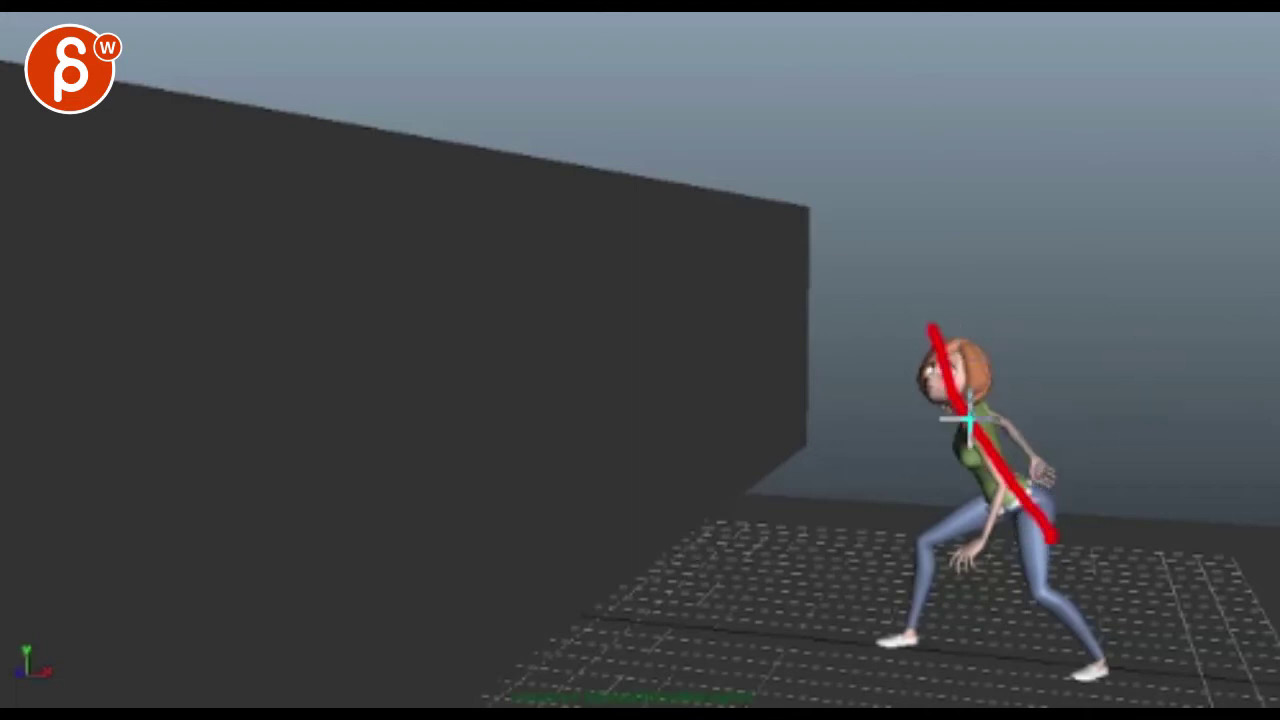
pyautogui.moveTo(1017, 497)
pyautogui.mouseDown()
pyautogui.moveTo(997, 472)
pyautogui.moveTo(873, 422)
pyautogui.moveTo(853, 429)
pyautogui.moveTo(857, 401)
pyautogui.moveTo(877, 430)
pyautogui.moveTo(968, 414)
pyautogui.mouseUp()
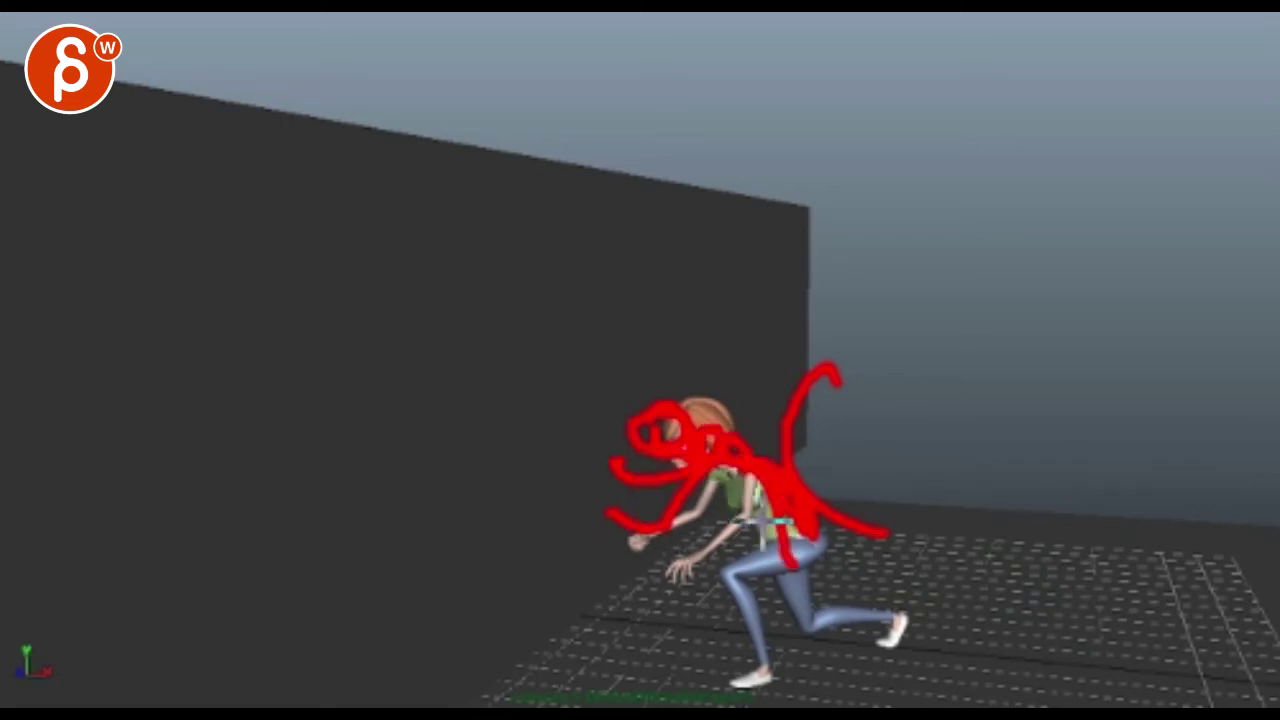
# Step: Step back and forth between the crouch, leap and wall-hang key poses to compare them
pyautogui.press('.')
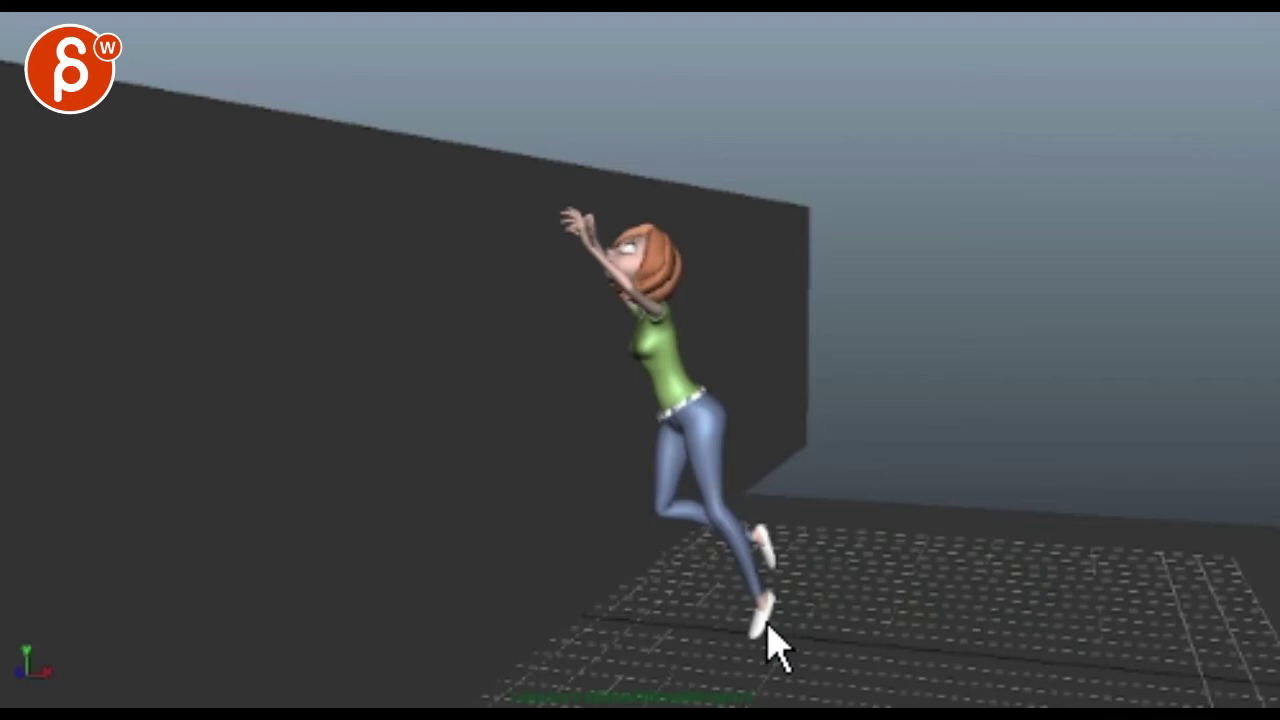
pyautogui.press(',')
pyautogui.press('.')
pyautogui.press(',')
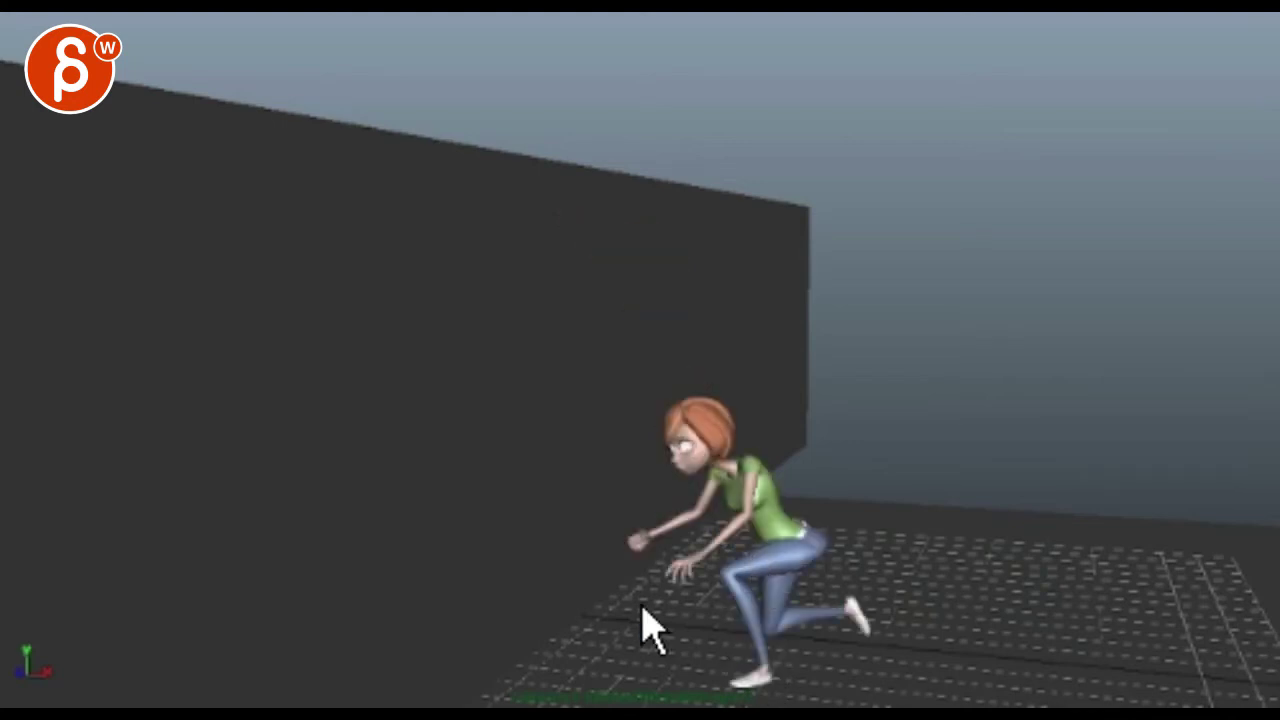
pyautogui.press('.')
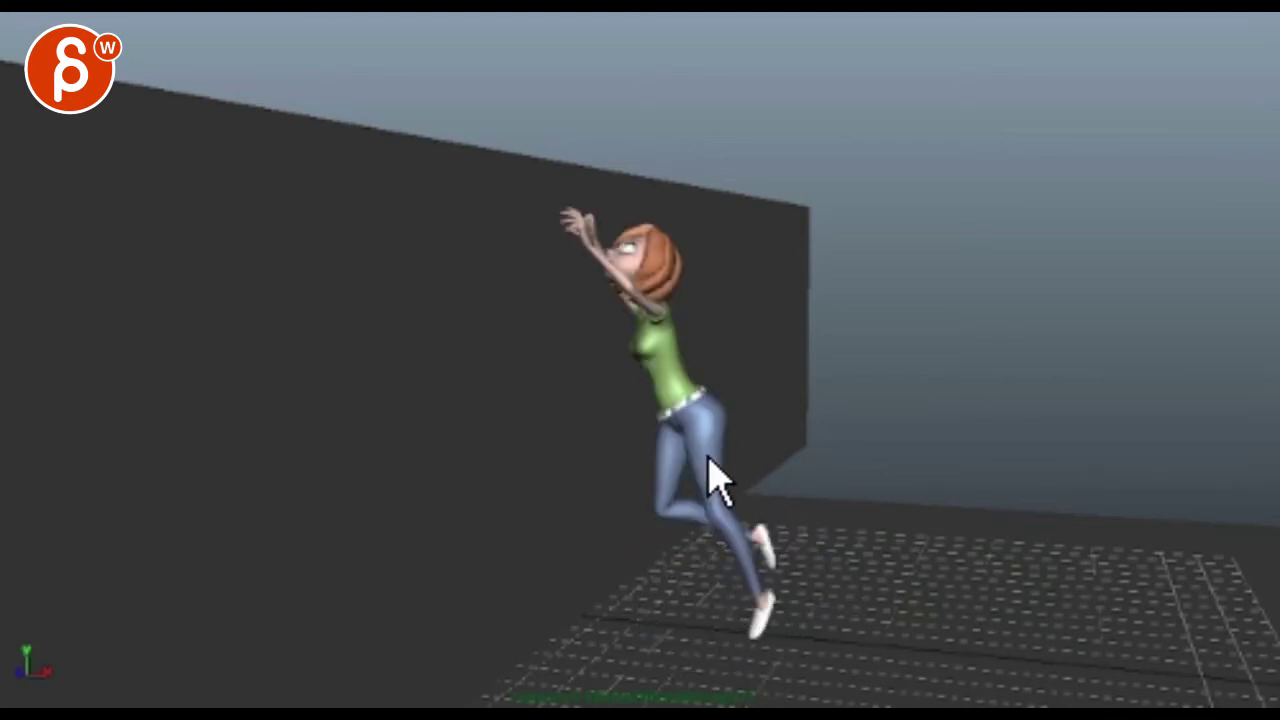
pyautogui.press('.')
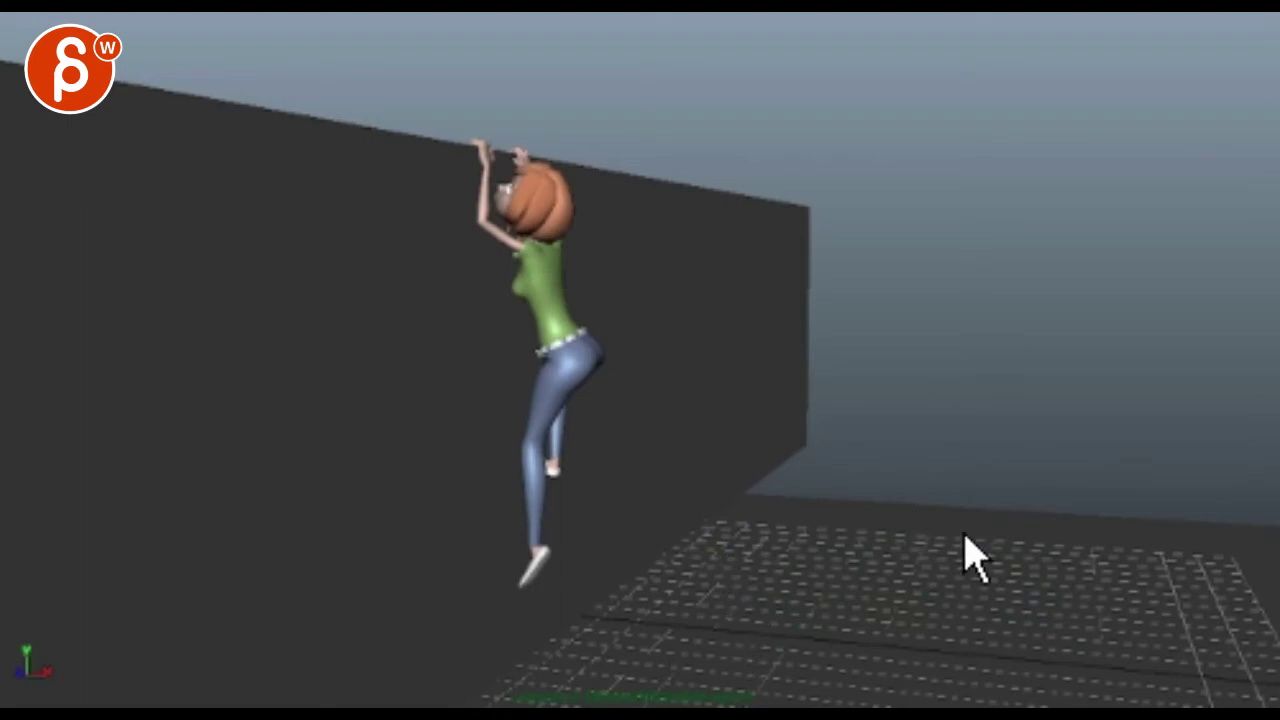
pyautogui.press(',')
pyautogui.press('.')
pyautogui.press(',')
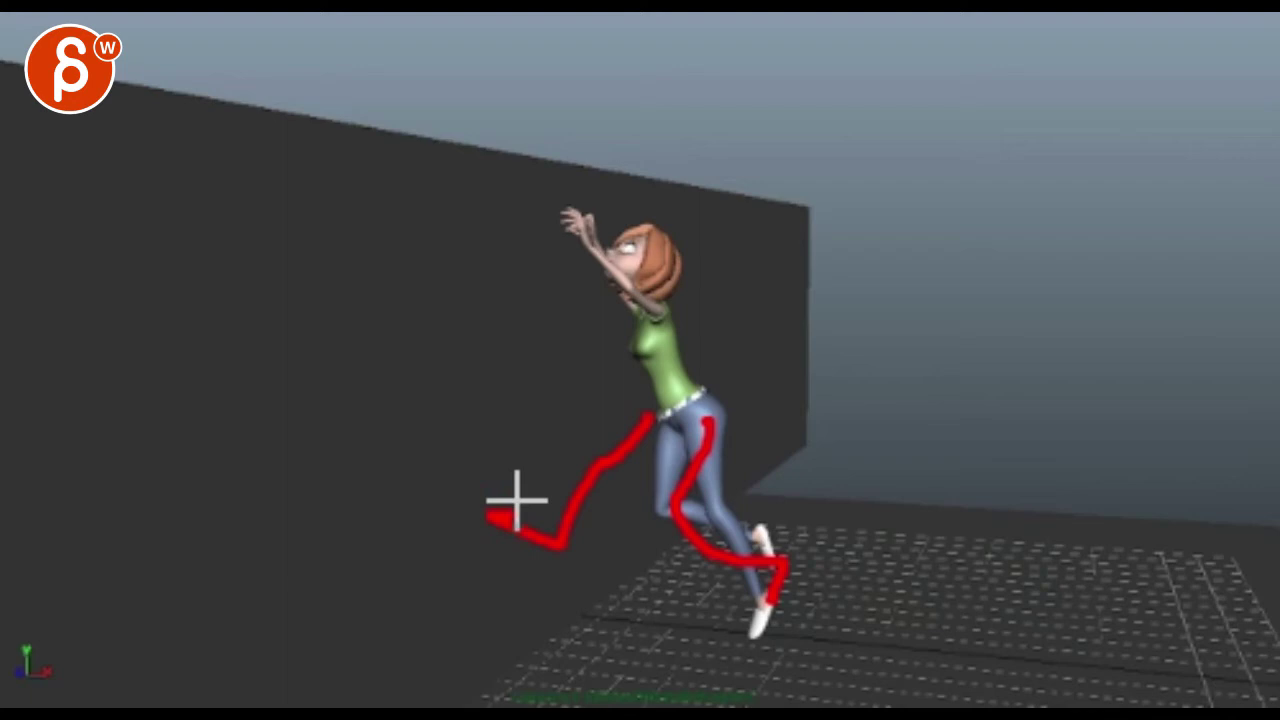
# Step: Undo the red notes over the leap and keep flipping between the leap and wall-hang poses
pyautogui.hotkey('ctrl', 'z')
pyautogui.press('.')
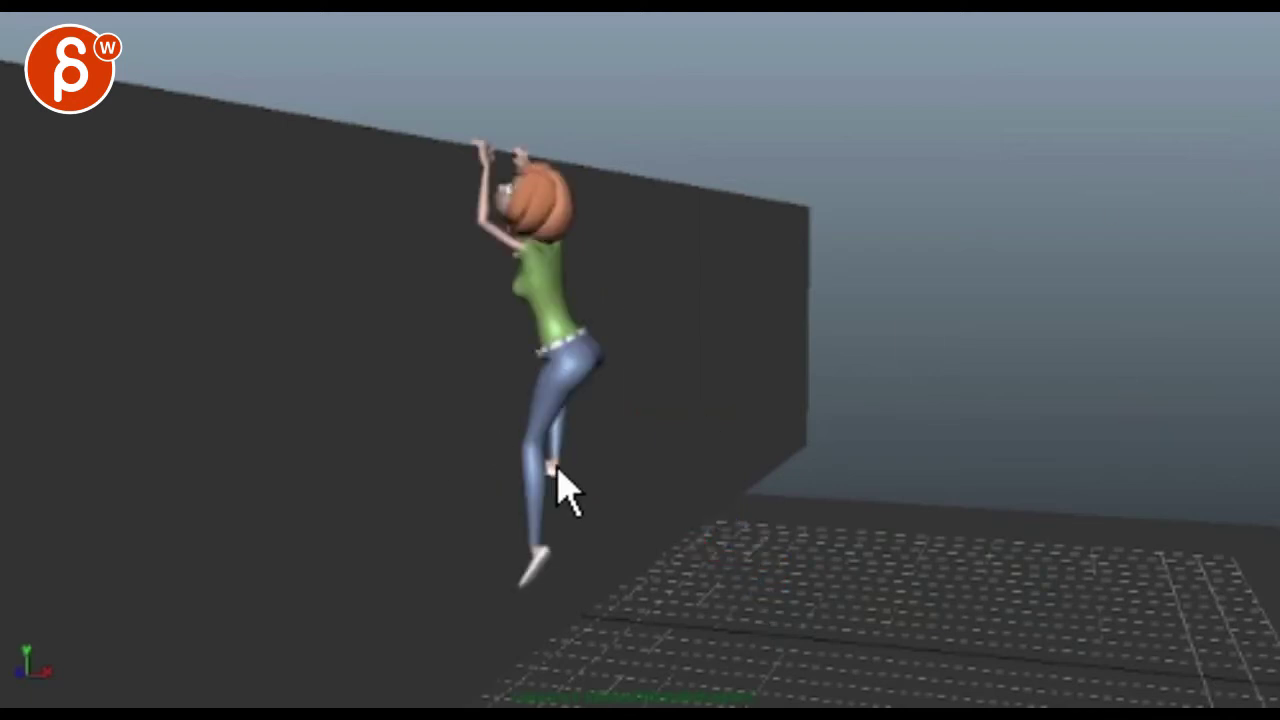
pyautogui.press(',')
pyautogui.press('.')
pyautogui.press(',')
pyautogui.press(',')
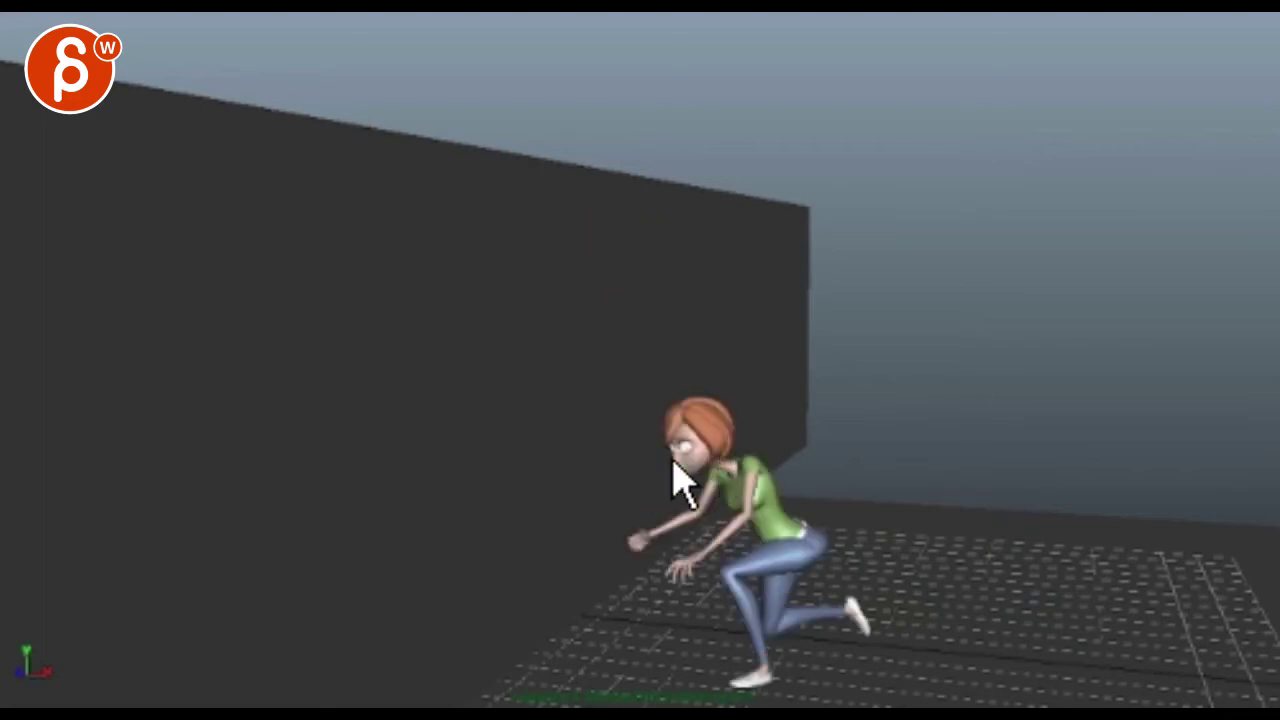
pyautogui.press('.')
pyautogui.press('.')
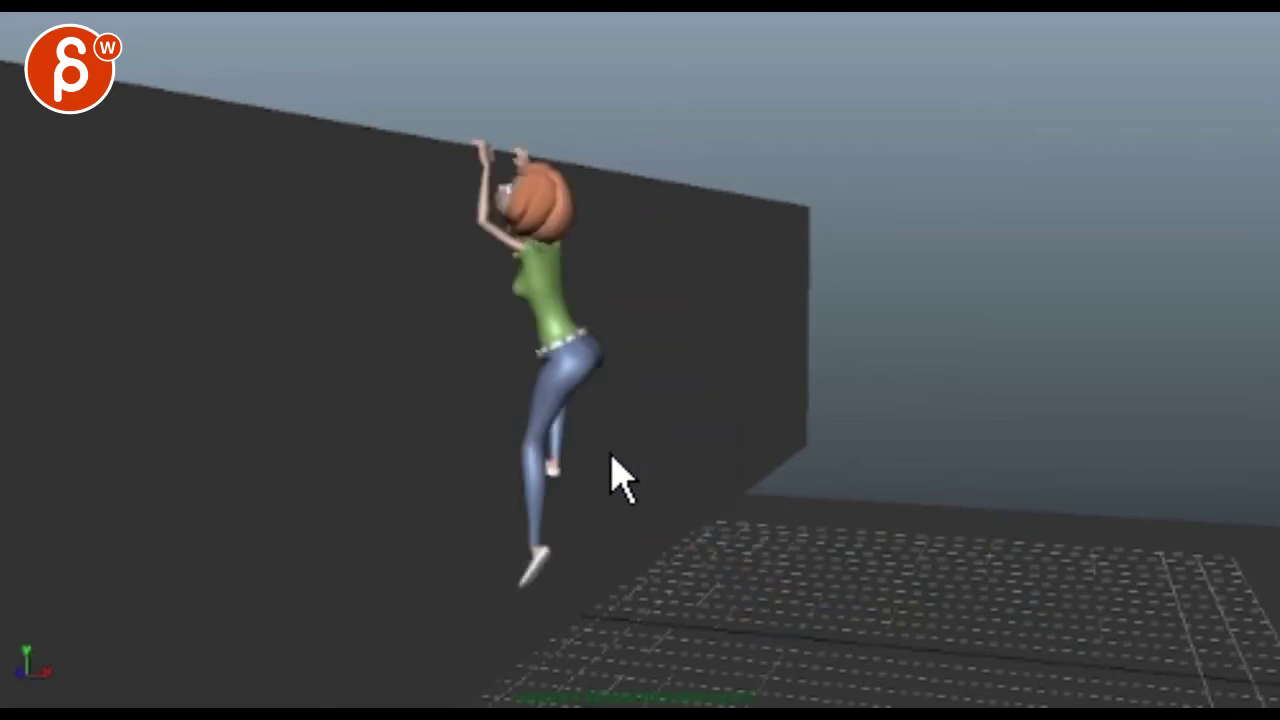
pyautogui.press('.')
pyautogui.press(',')
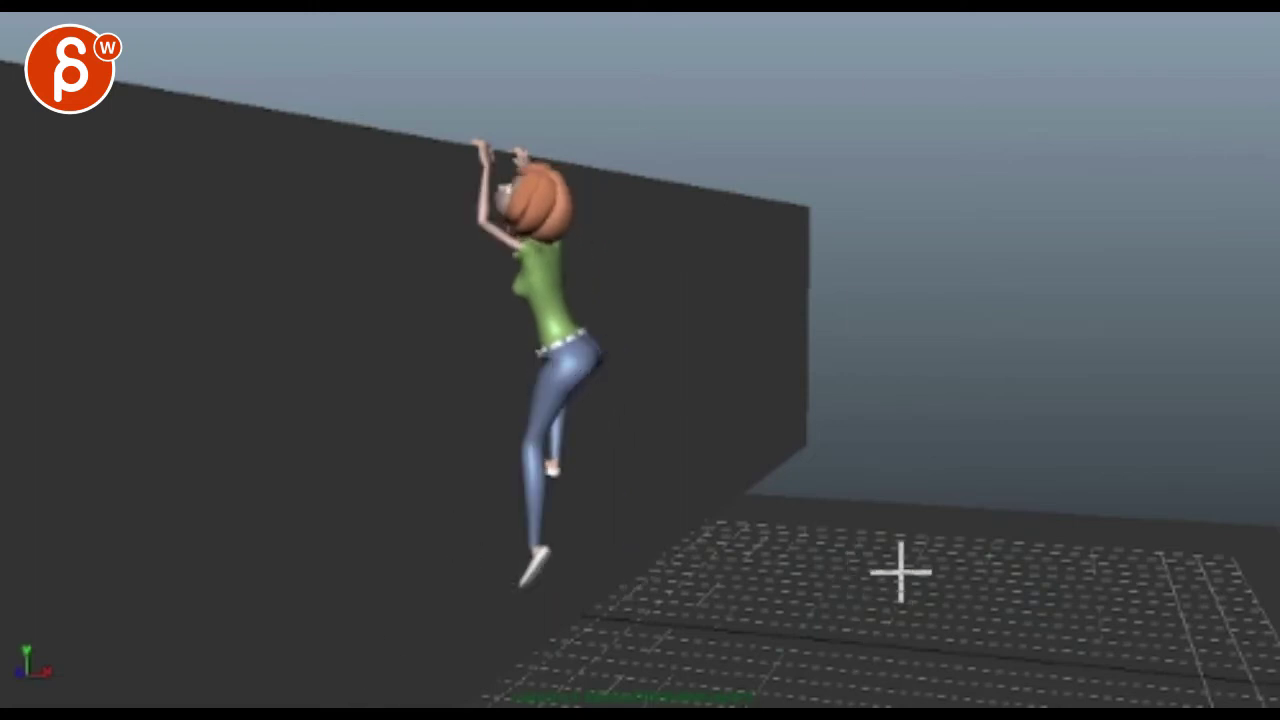
# Step: Draw red arcs from the floor to the hip and from the ground up the wall, then erase them
pyautogui.moveTo(948, 572)
pyautogui.mouseDown()
pyautogui.moveTo(814, 582)
pyautogui.moveTo(775, 556)
pyautogui.moveTo(683, 437)
pyautogui.moveTo(582, 367)
pyautogui.moveTo(548, 158)
pyautogui.mouseUp()
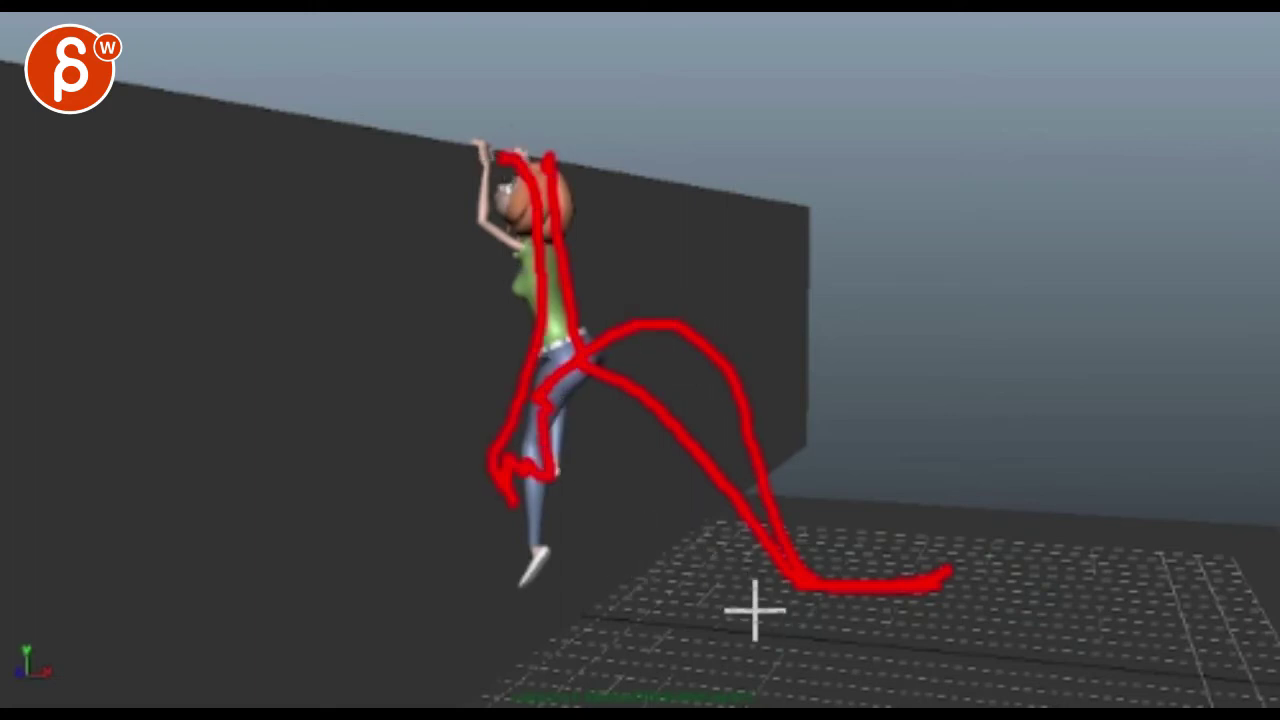
pyautogui.moveTo(812, 641)
pyautogui.mouseDown()
pyautogui.moveTo(619, 625)
pyautogui.moveTo(414, 455)
pyautogui.moveTo(328, 236)
pyautogui.mouseUp()
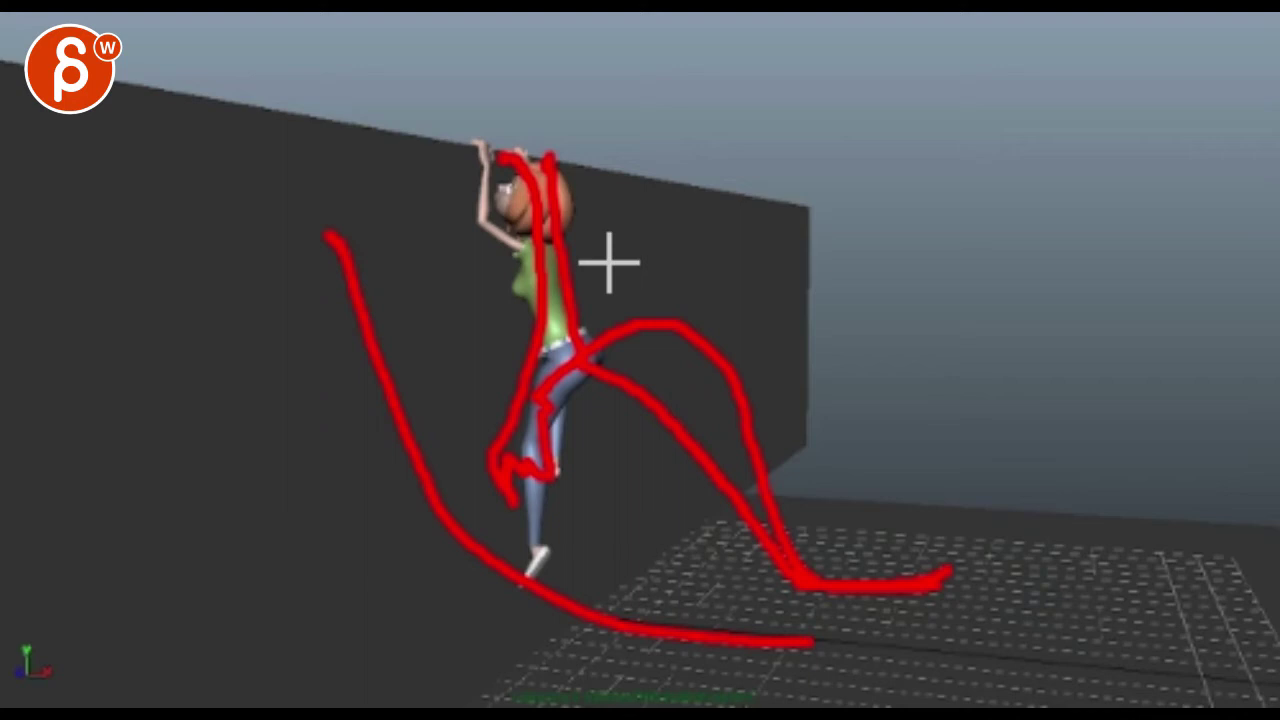
pyautogui.press('Escape')
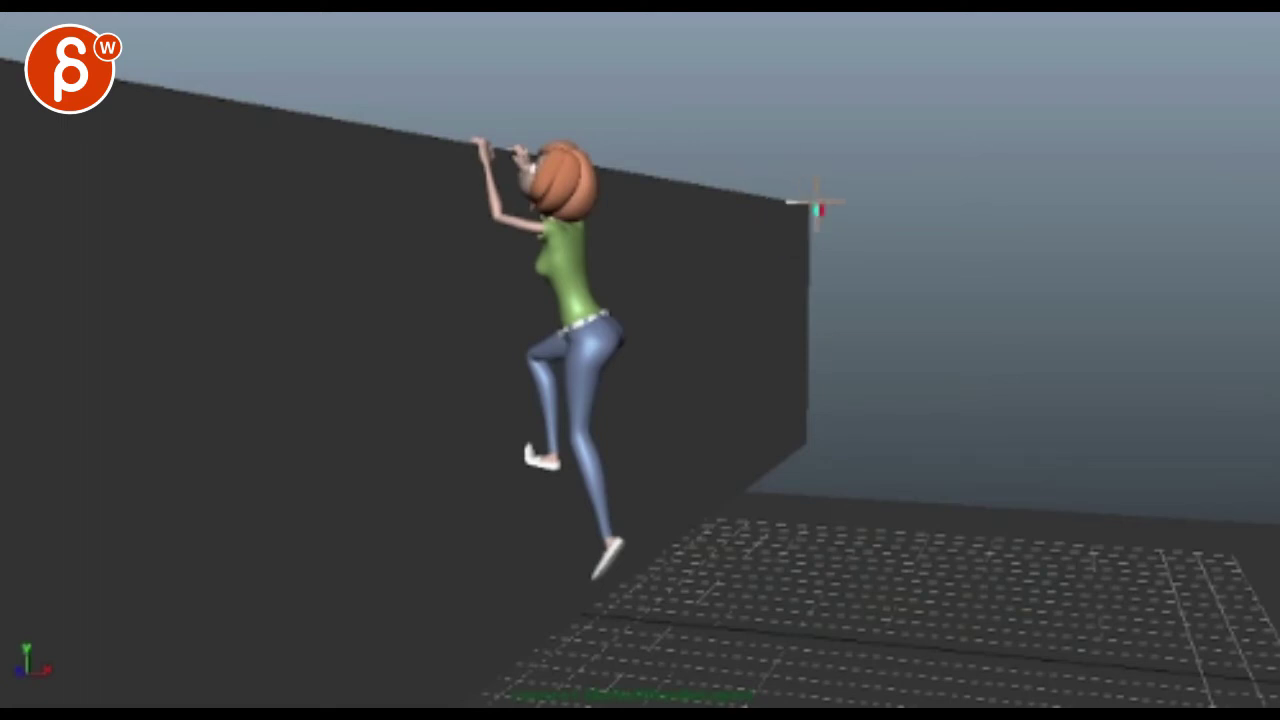
# Step: Draw red strokes along the wall top, up the raised leg to the waist and over the head, then erase them
pyautogui.moveTo(816, 210)
pyautogui.mouseDown()
pyautogui.moveTo(781, 134)
pyautogui.moveTo(235, 50)
pyautogui.moveTo(224, 15)
pyautogui.mouseUp()
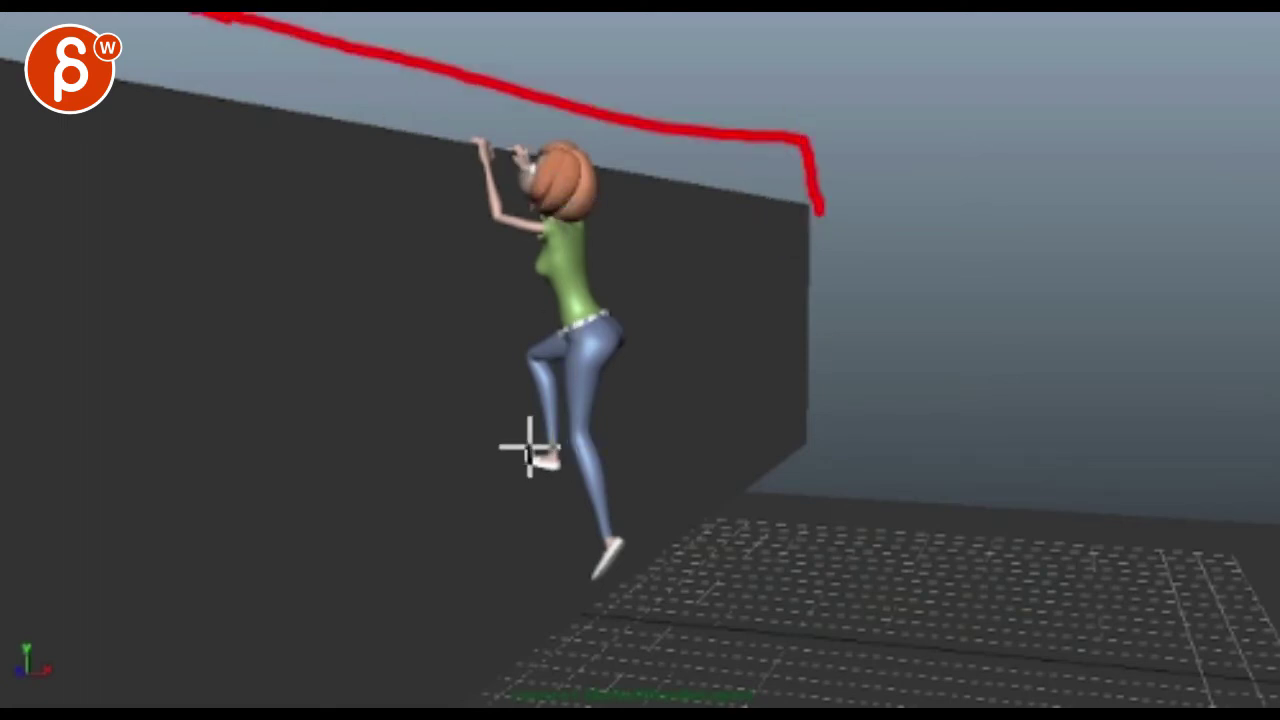
pyautogui.moveTo(530, 447)
pyautogui.mouseDown()
pyautogui.moveTo(522, 383)
pyautogui.moveTo(598, 340)
pyautogui.mouseUp()
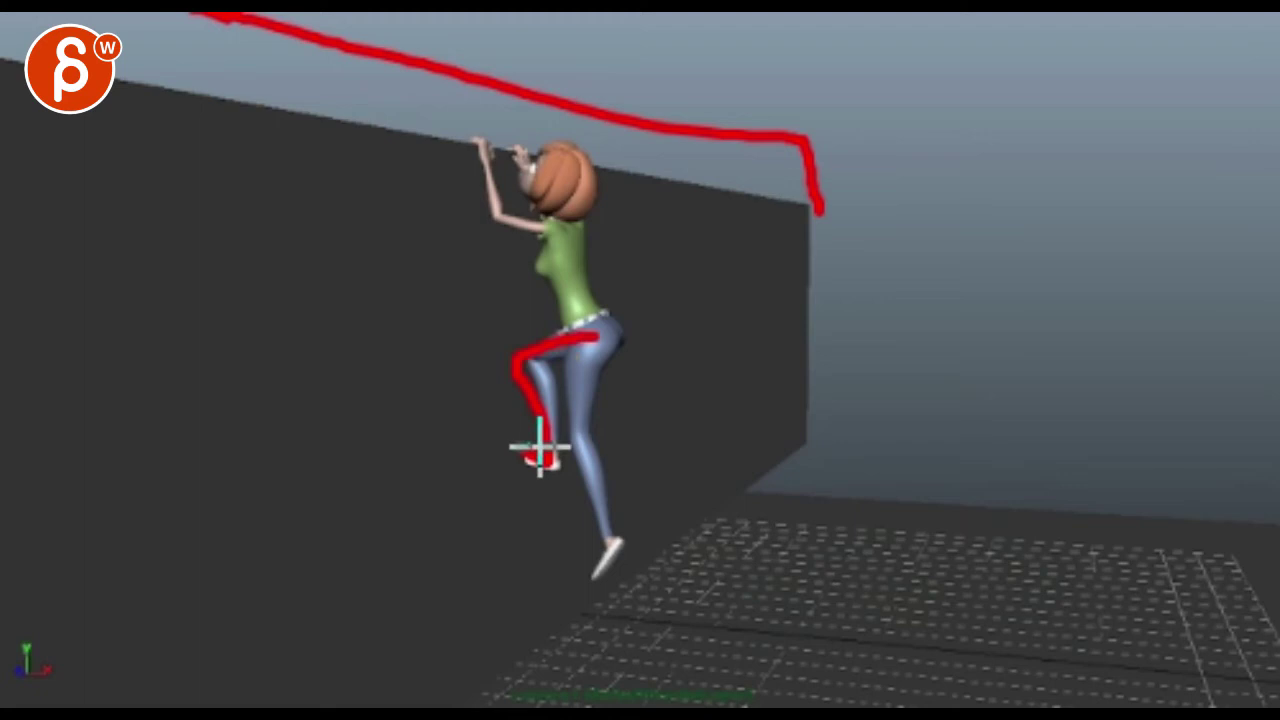
pyautogui.moveTo(551, 447)
pyautogui.mouseDown()
pyautogui.moveTo(532, 337)
pyautogui.moveTo(594, 293)
pyautogui.mouseUp()
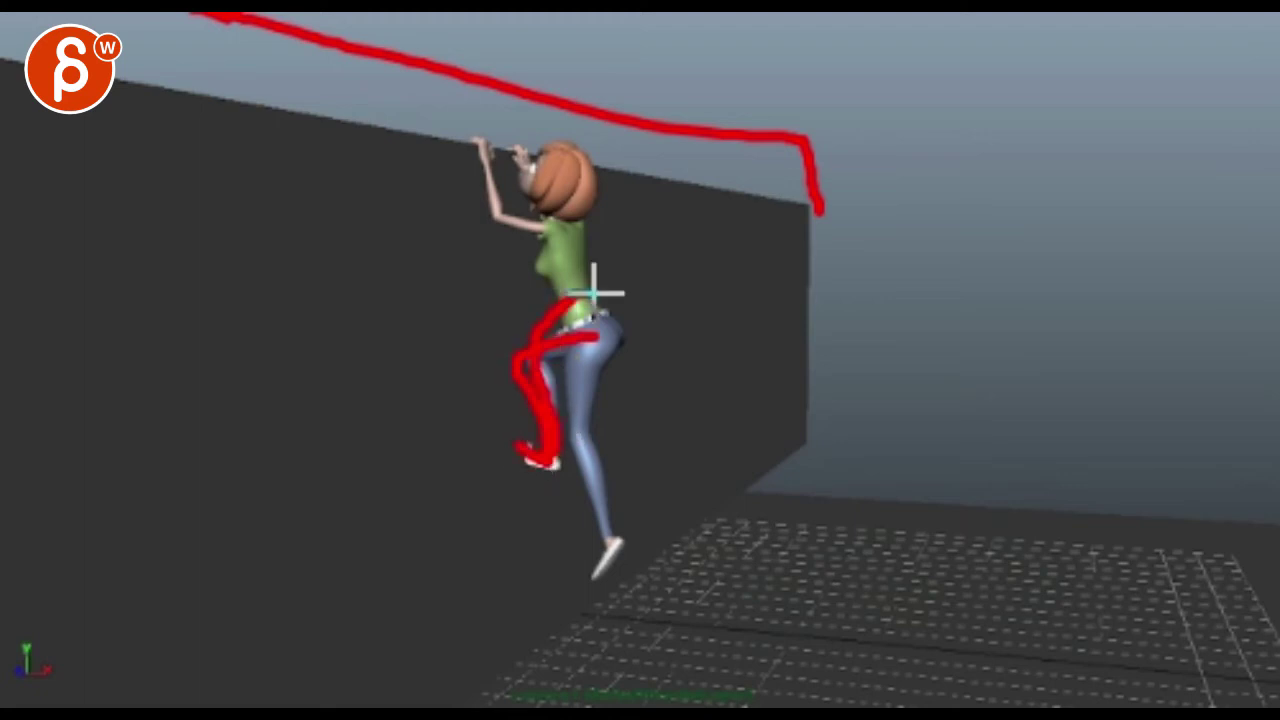
pyautogui.moveTo(575, 250)
pyautogui.mouseDown()
pyautogui.moveTo(545, 178)
pyautogui.moveTo(540, 118)
pyautogui.moveTo(475, 97)
pyautogui.mouseUp()
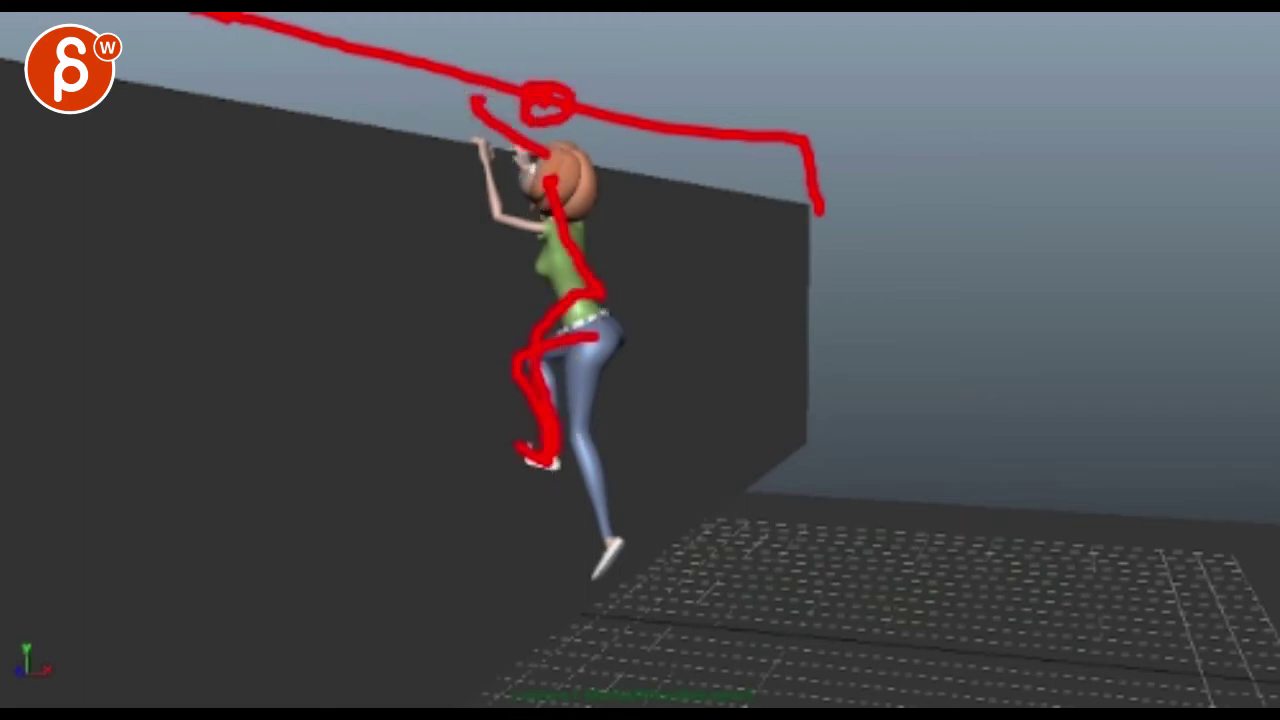
pyautogui.press('Escape')
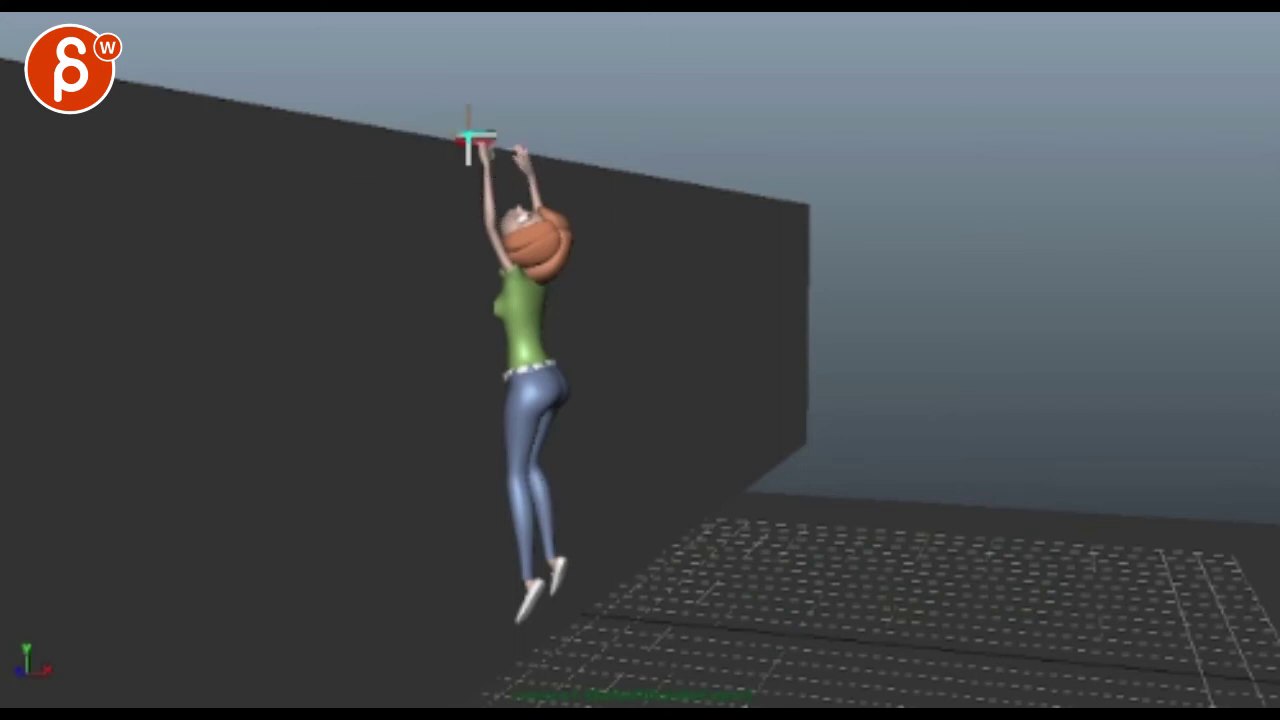
# Step: Trace the raised arm down to the chest in red, then loop the chest and line down the body
pyautogui.moveTo(474, 137); pyautogui.dragTo(483, 262)
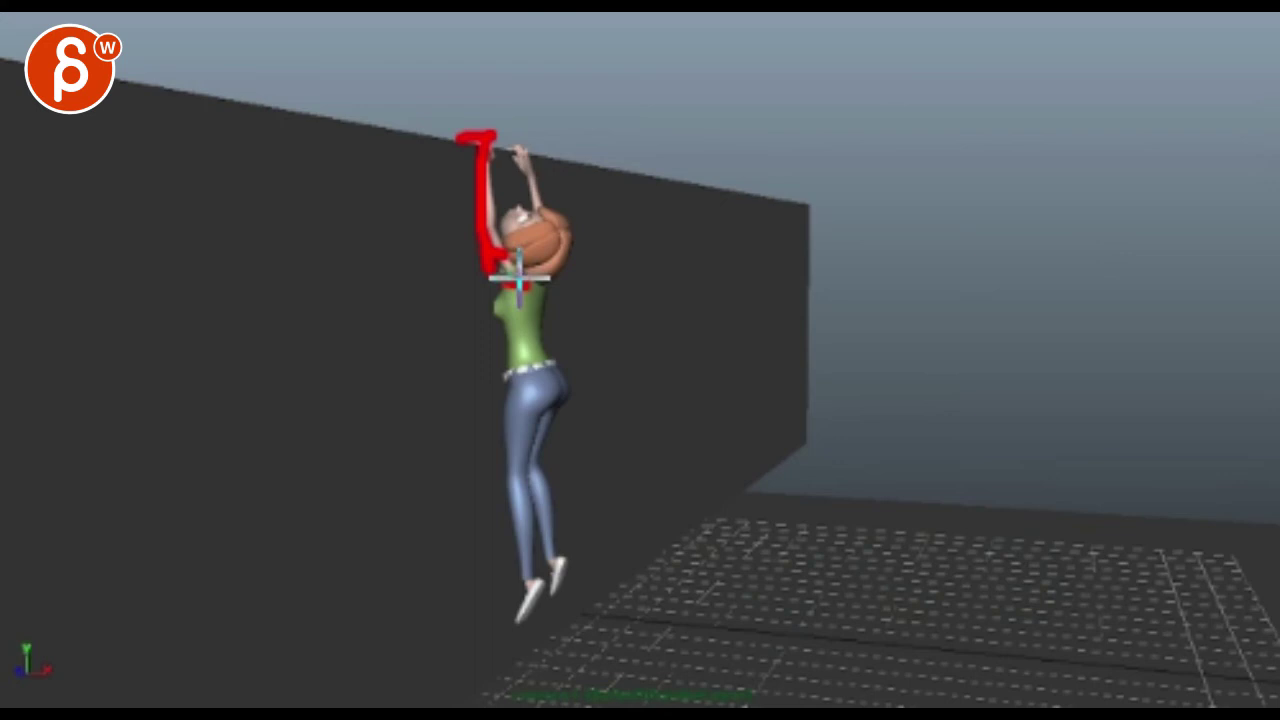
pyautogui.moveTo(519, 278)
pyautogui.mouseDown()
pyautogui.moveTo(609, 257)
pyautogui.moveTo(514, 267)
pyautogui.moveTo(479, 309)
pyautogui.moveTo(524, 272)
pyautogui.moveTo(508, 470)
pyautogui.mouseUp()
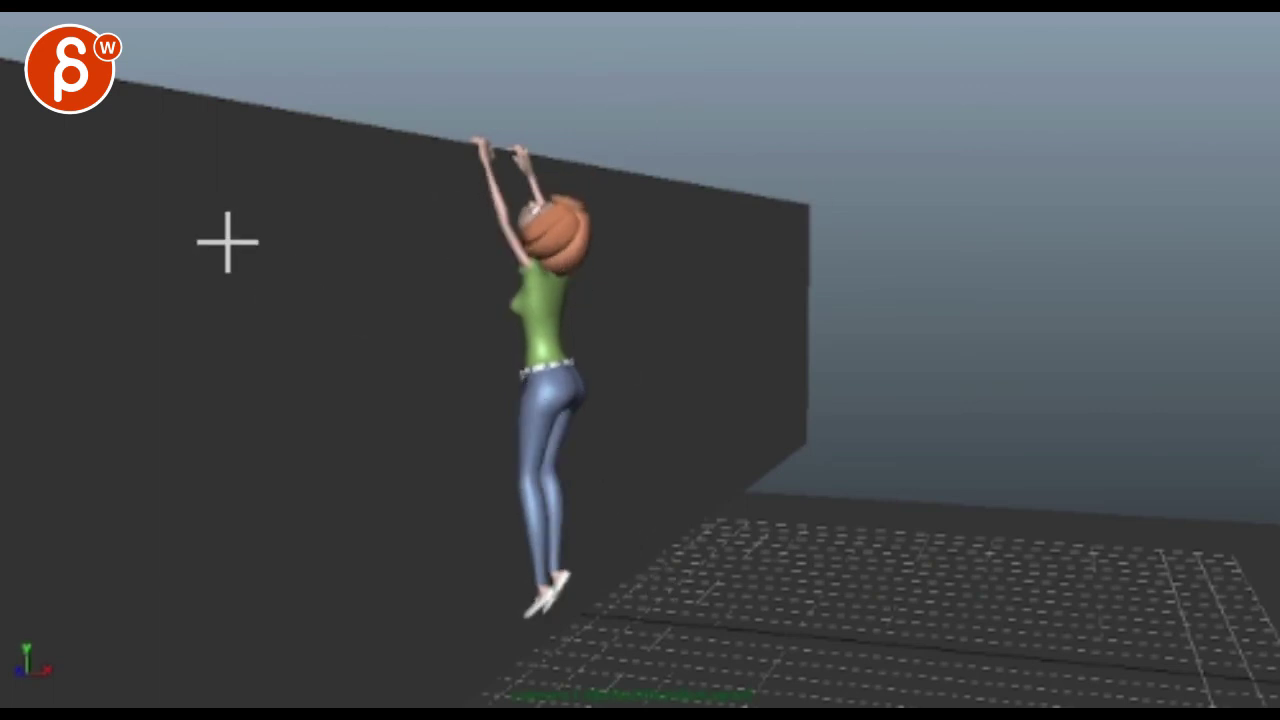
pyautogui.moveTo(319, 122); pyautogui.dragTo(305, 322)
pyautogui.moveTo(299, 418); pyautogui.dragTo(285, 478)
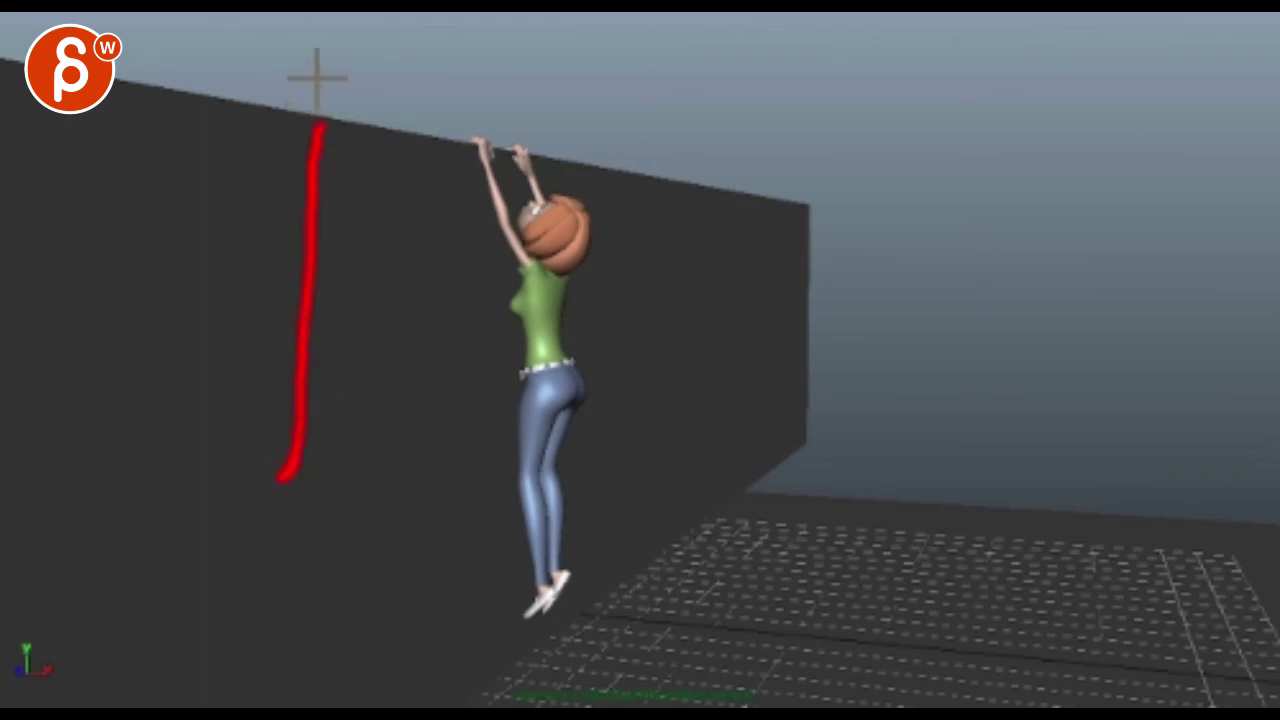
pyautogui.moveTo(305, 66); pyautogui.dragTo(460, 247)
pyautogui.moveTo(443, 129)
pyautogui.mouseDown()
pyautogui.moveTo(411, 150)
pyautogui.moveTo(443, 149)
pyautogui.mouseUp()
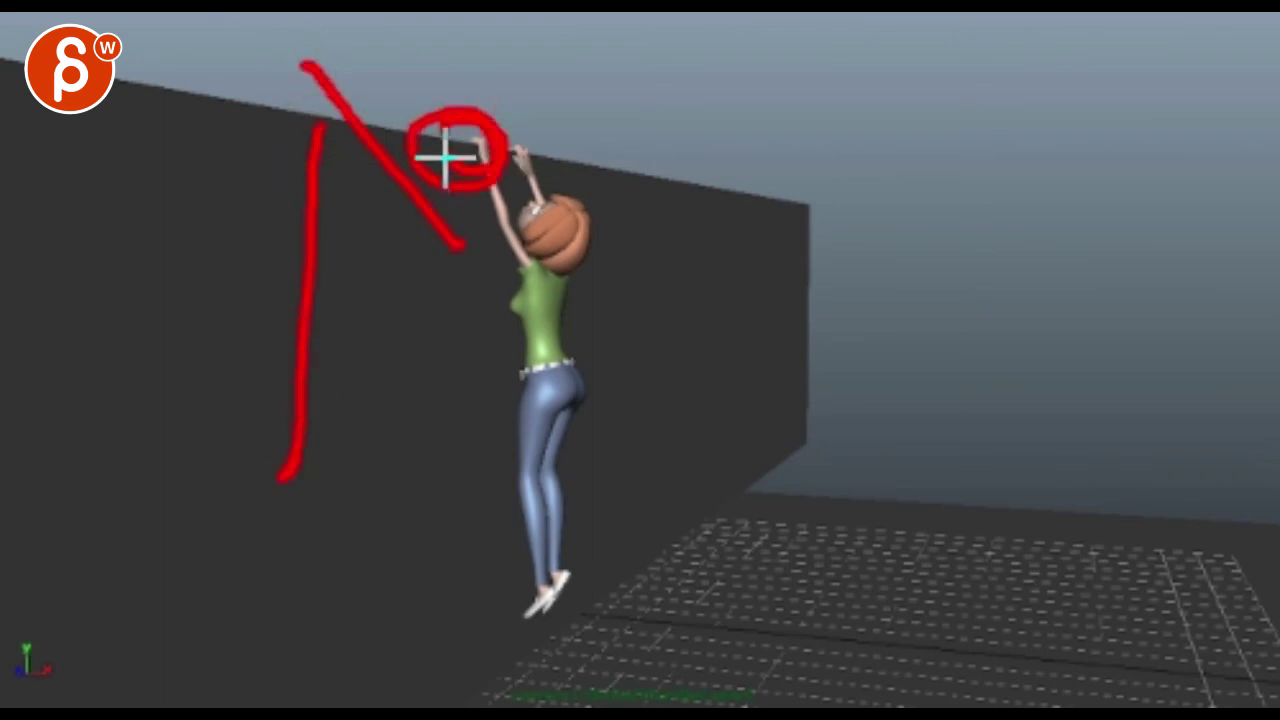
pyautogui.moveTo(445, 262)
pyautogui.mouseDown()
pyautogui.moveTo(423, 326)
pyautogui.moveTo(414, 514)
pyautogui.mouseUp()
pyautogui.moveTo(480, 310)
pyautogui.mouseDown()
pyautogui.moveTo(409, 497)
pyautogui.moveTo(412, 540)
pyautogui.mouseUp()
pyautogui.moveTo(488, 165)
pyautogui.mouseDown()
pyautogui.moveTo(508, 271)
pyautogui.moveTo(537, 283)
pyautogui.mouseUp()
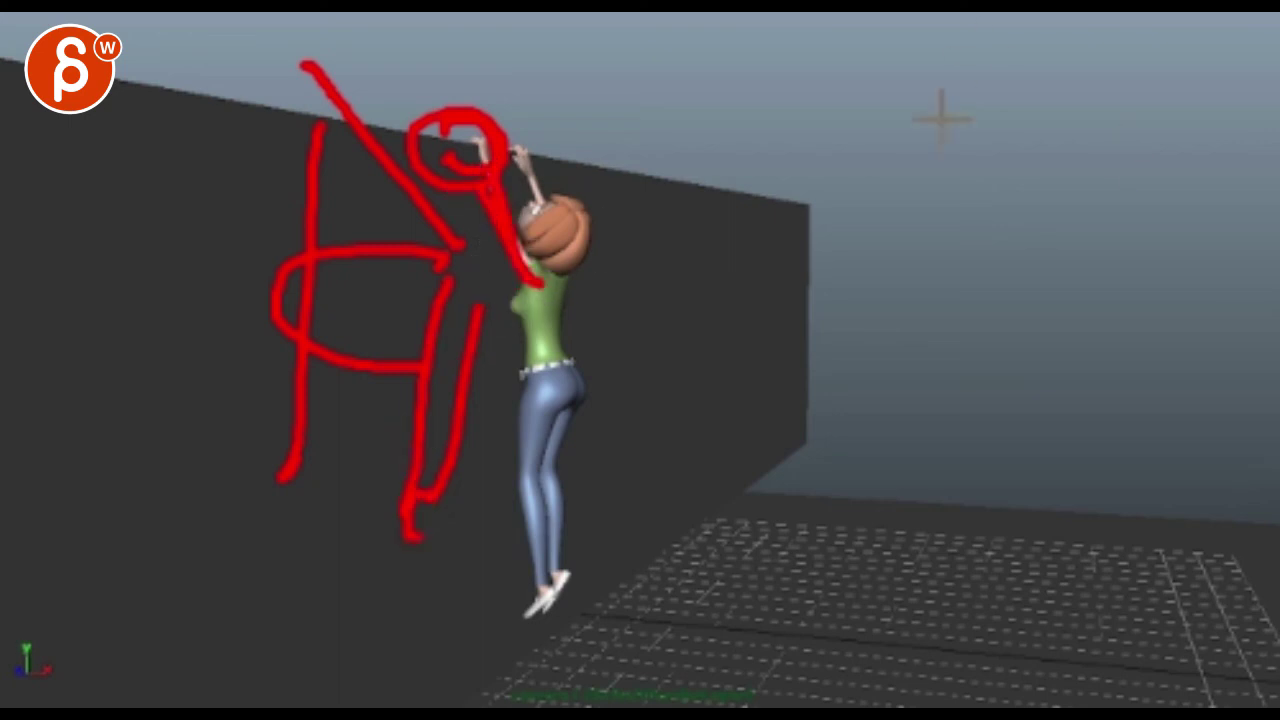
pyautogui.moveTo(708, 197); pyautogui.dragTo(745, 538)
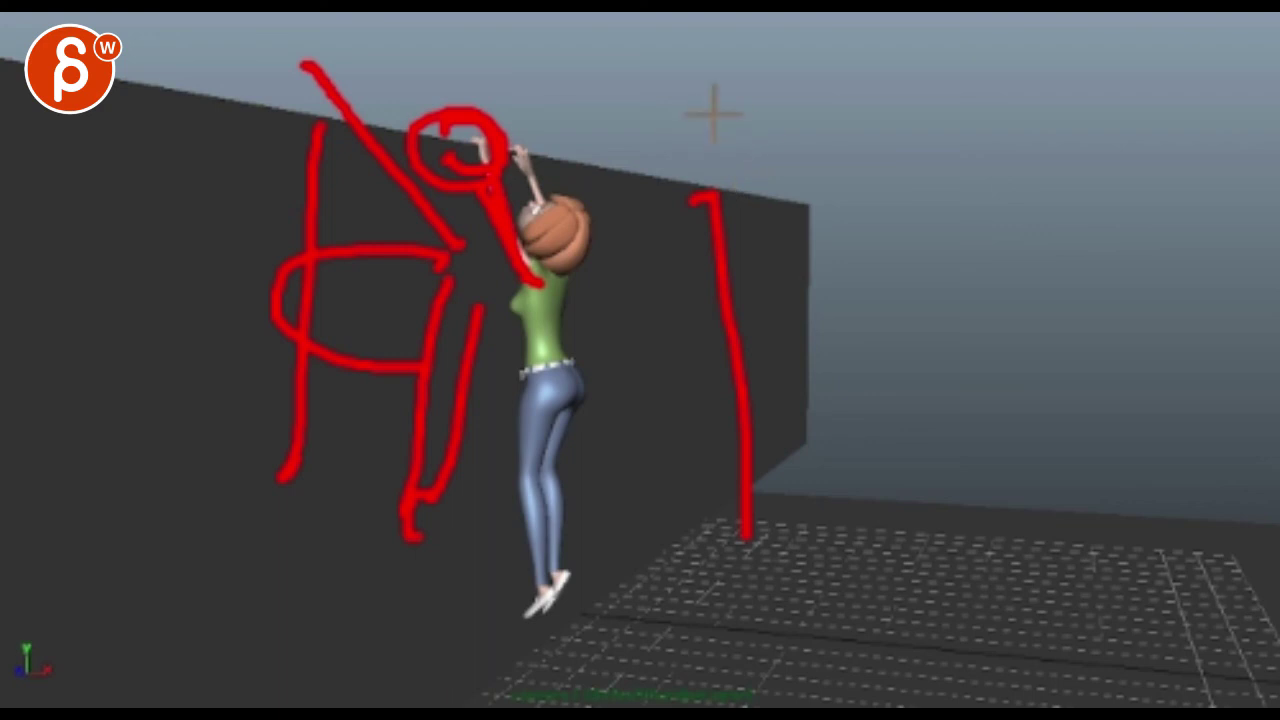
pyautogui.moveTo(719, 118)
pyautogui.mouseDown()
pyautogui.moveTo(766, 366)
pyautogui.moveTo(790, 420)
pyautogui.mouseUp()
pyautogui.moveTo(815, 234)
pyautogui.mouseDown()
pyautogui.moveTo(777, 249)
pyautogui.moveTo(792, 262)
pyautogui.mouseUp()
pyautogui.moveTo(830, 365)
pyautogui.mouseDown()
pyautogui.moveTo(814, 534)
pyautogui.moveTo(790, 535)
pyautogui.moveTo(778, 638)
pyautogui.mouseUp()
pyautogui.press('Escape')
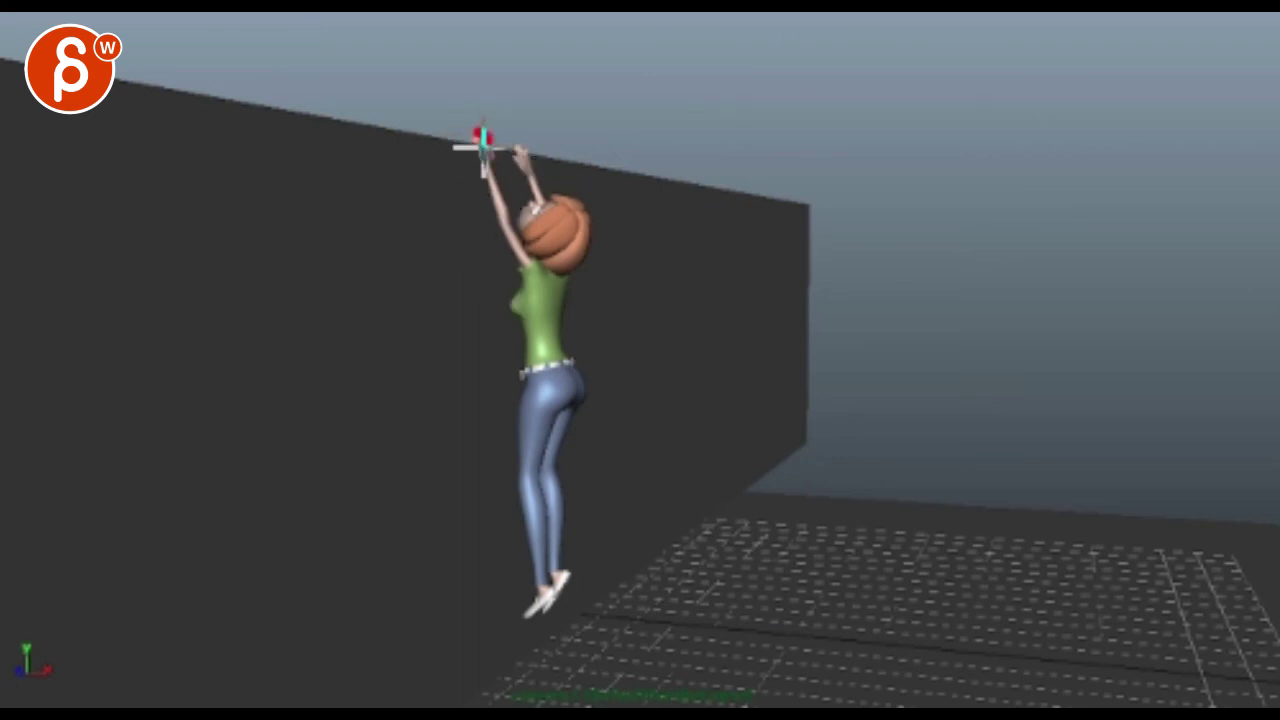
pyautogui.moveTo(483, 148)
pyautogui.mouseDown()
pyautogui.moveTo(491, 245)
pyautogui.moveTo(527, 253)
pyautogui.moveTo(516, 398)
pyautogui.mouseUp()
pyautogui.moveTo(540, 286); pyautogui.dragTo(505, 655)
pyautogui.moveTo(524, 405); pyautogui.dragTo(541, 658)
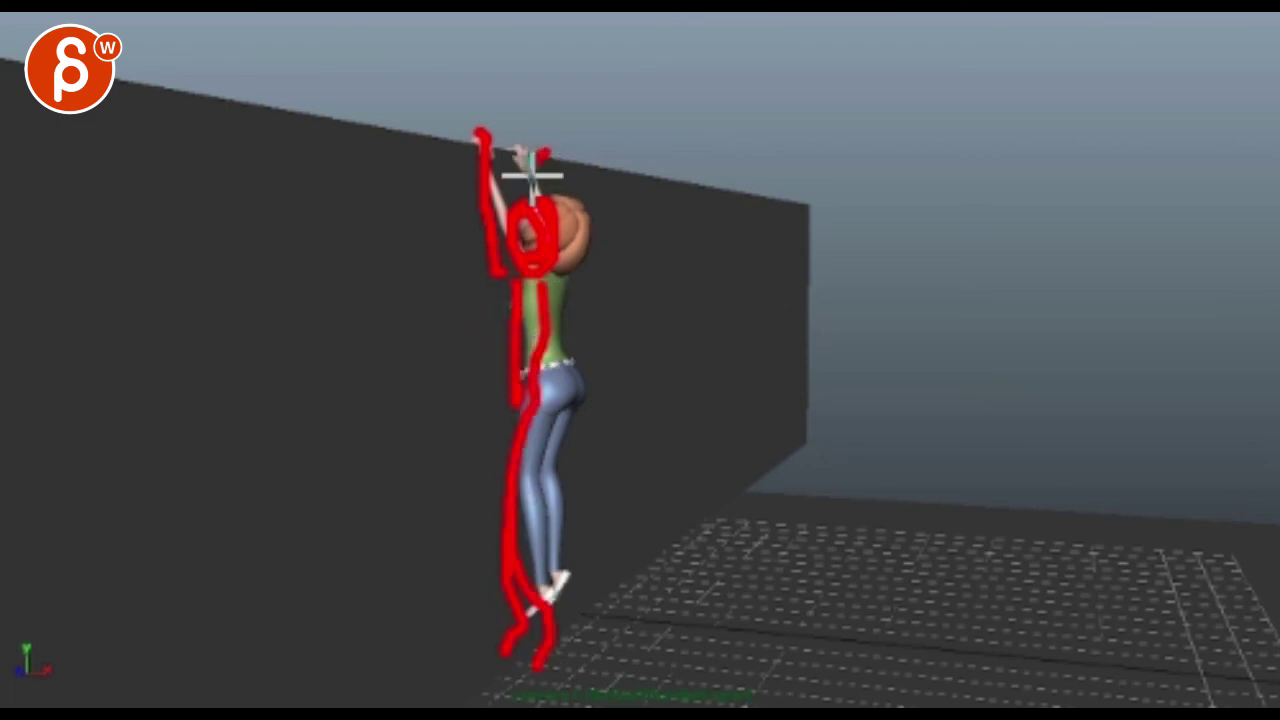
pyautogui.moveTo(531, 176); pyautogui.dragTo(531, 196)
pyautogui.press('Escape')
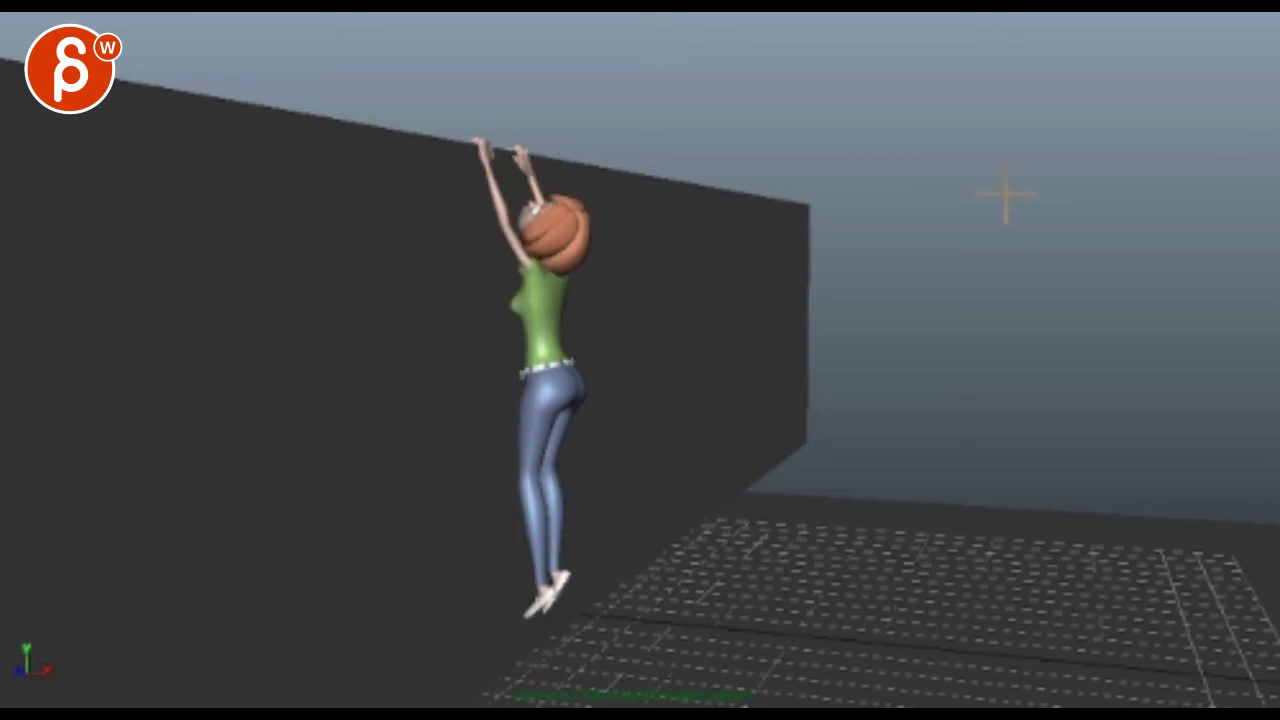